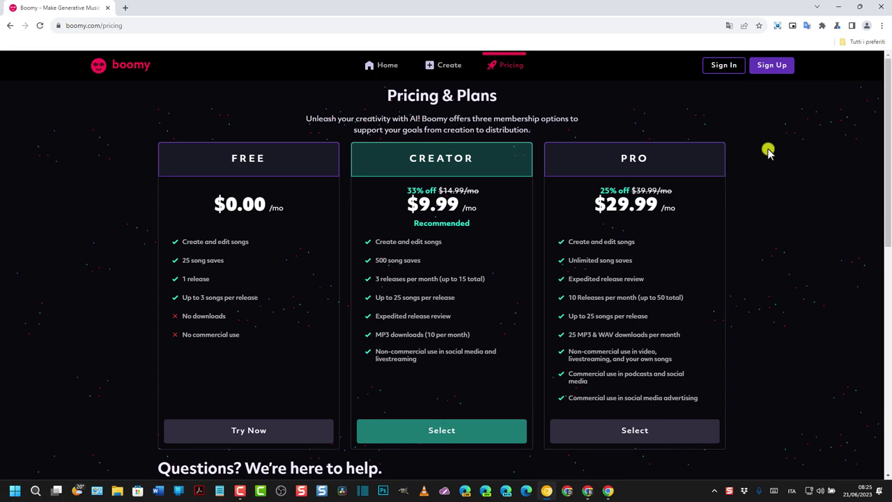
Go to the home page, sign in from the Sign Up page, then return home
left_click(386, 66)
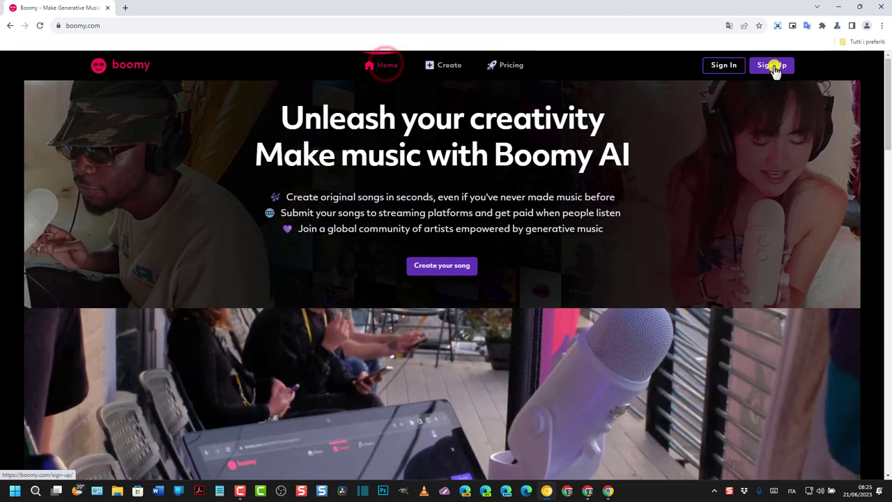
left_click(780, 66)
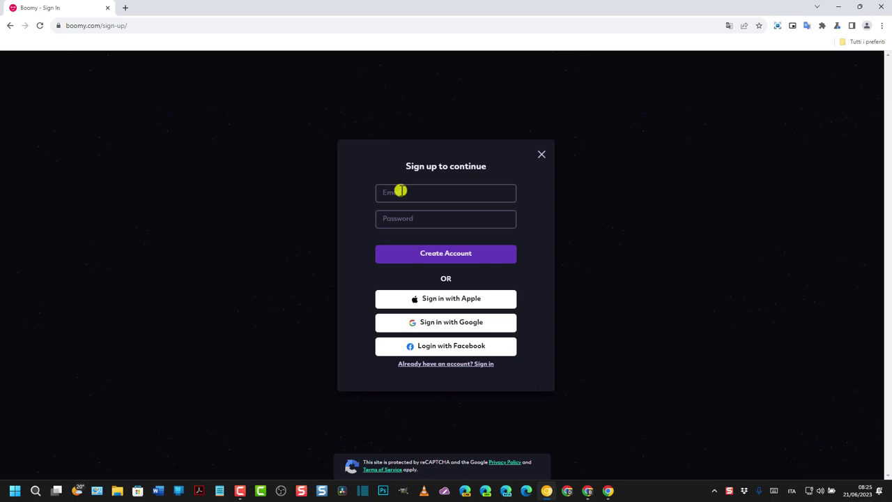
left_click(10, 27)
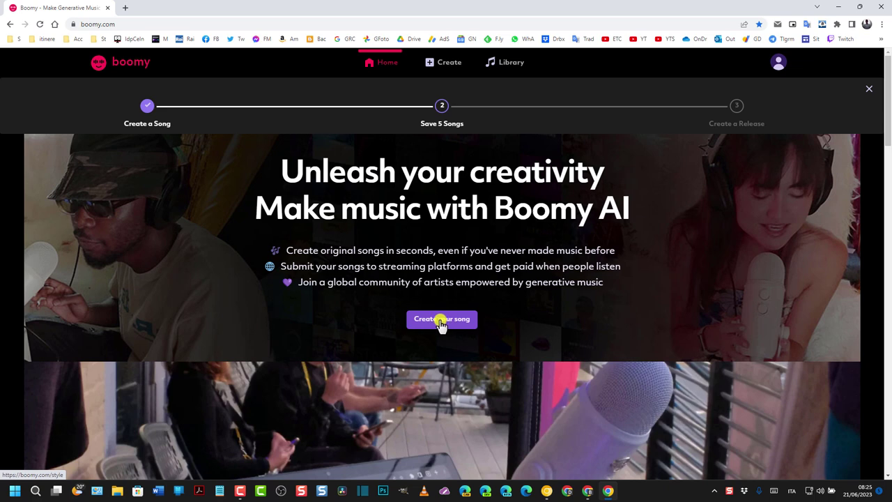
Start a new song, preview the Electronic Dance, Lo-Fi and Custom styles, and choose Custom
left_click(440, 321)
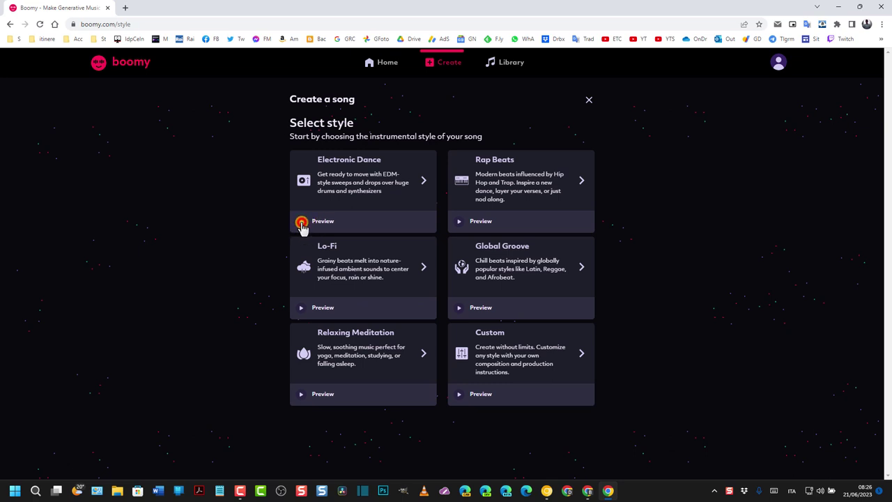
left_click(302, 223)
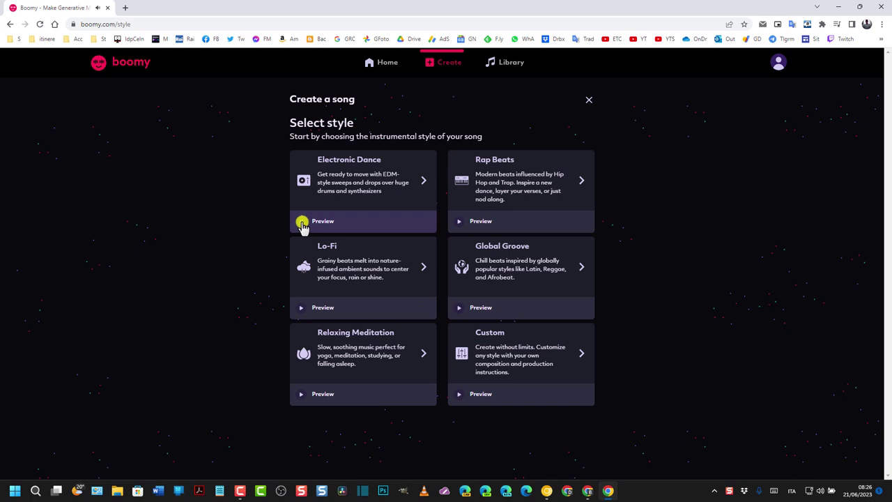
left_click(302, 223)
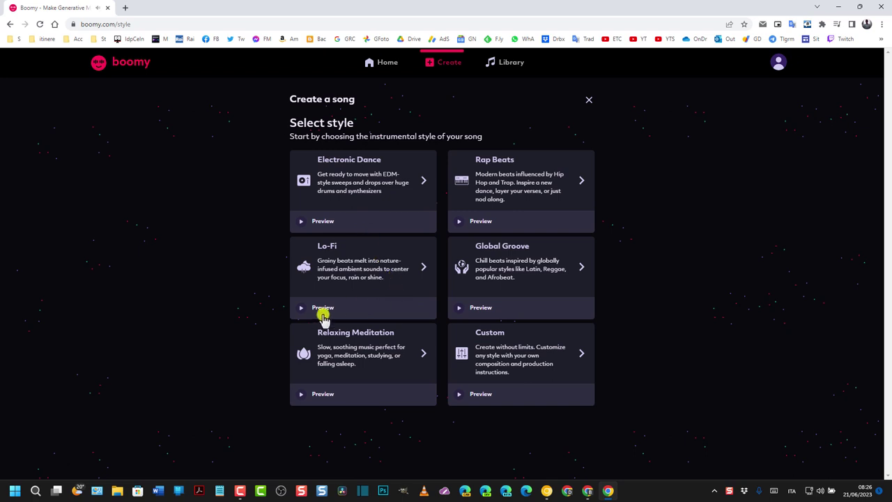
left_click(301, 309)
left_click(302, 308)
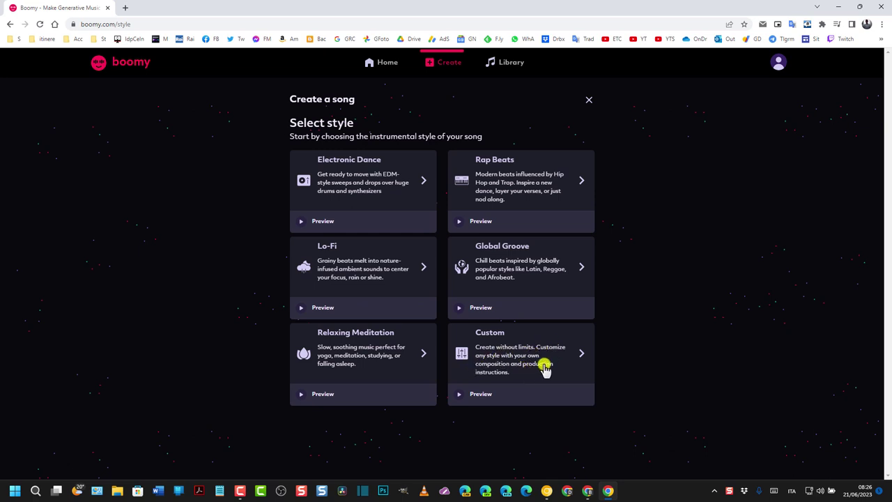
left_click(460, 395)
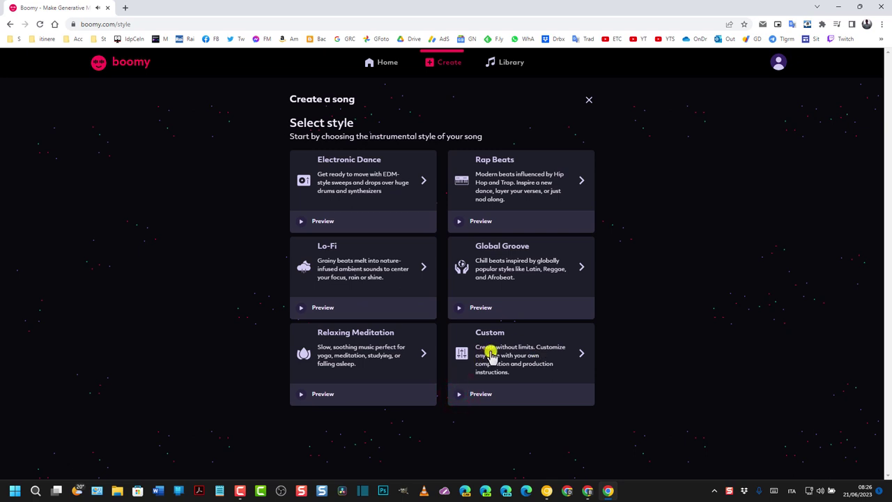
left_click(491, 356)
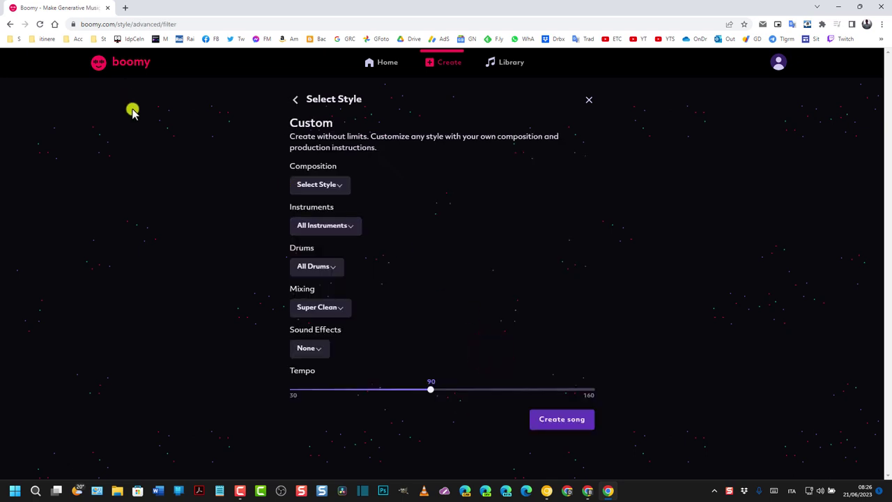
Preview the Warehouse Groove and Roulette compositions, then pick R&B as the composition style
left_click(340, 185)
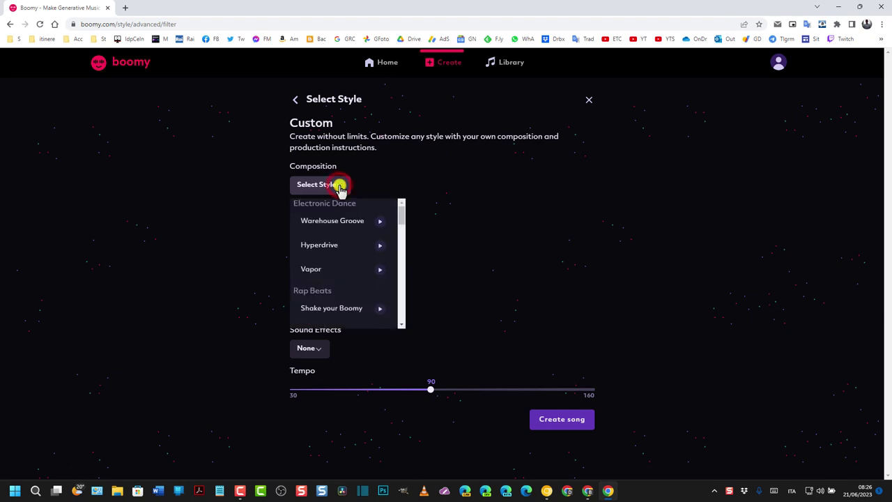
scroll(364, 237, "down", 1)
scroll(365, 237, "up", 1)
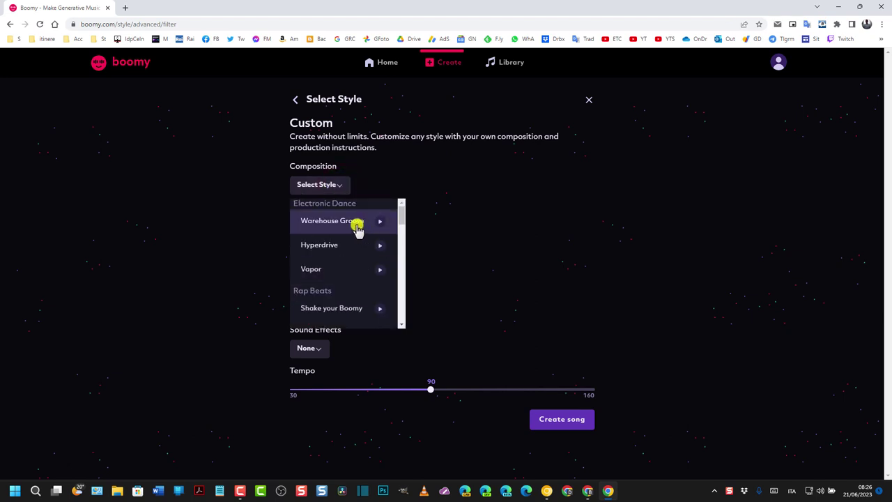
left_click(382, 221)
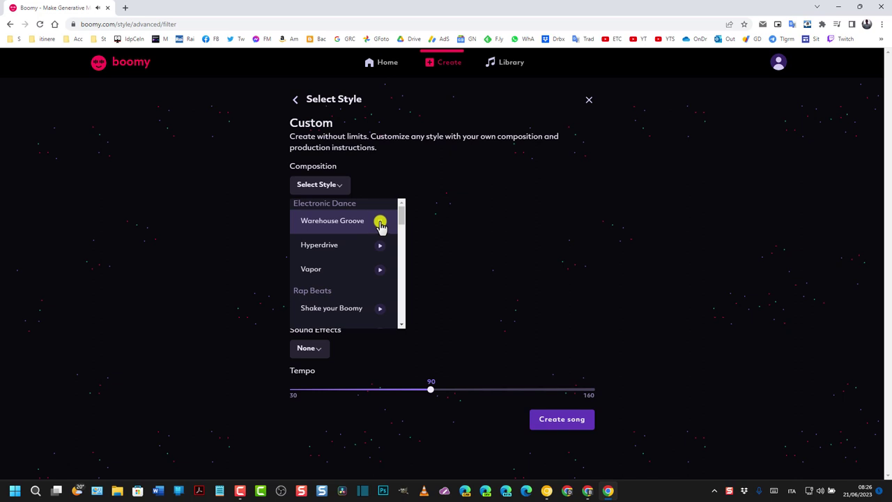
scroll(381, 251, "down", 2)
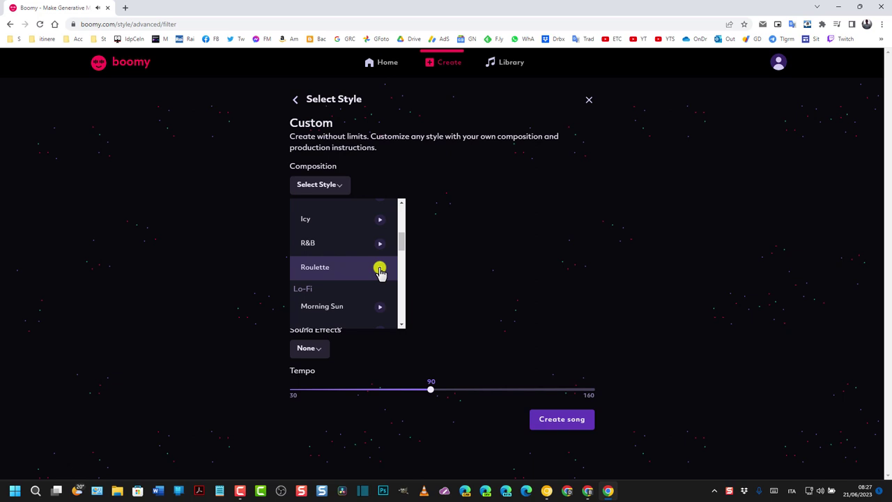
left_click(380, 268)
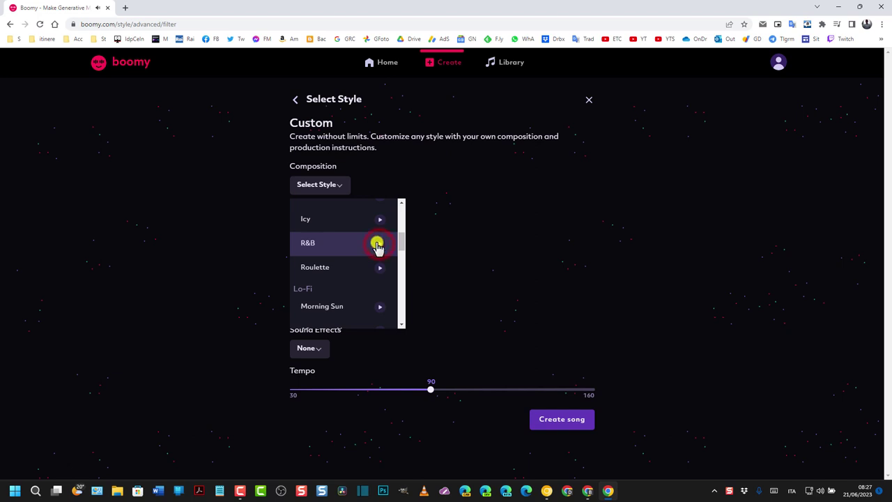
left_click(338, 185)
left_click(338, 185)
scroll(341, 258, "down", 2)
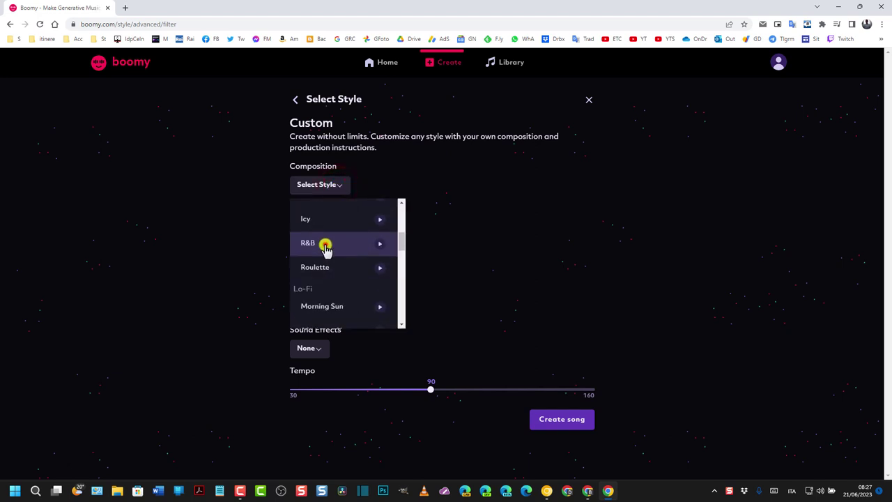
left_click(324, 244)
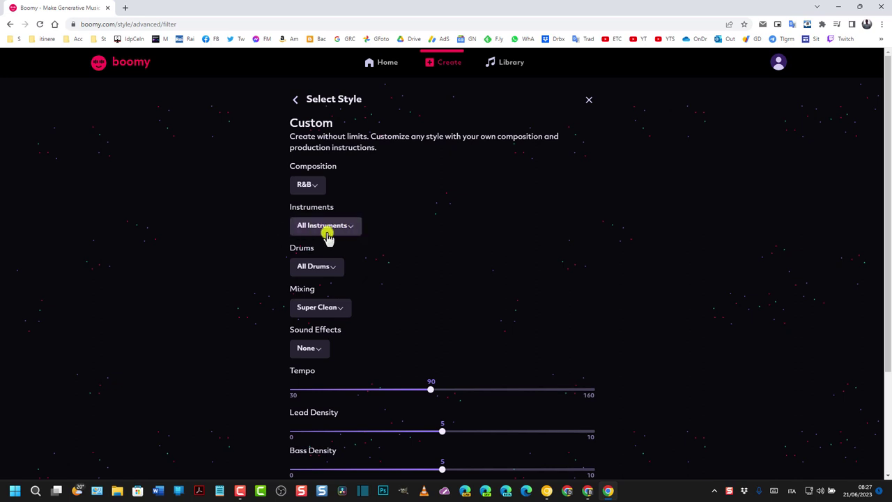
Leave instruments on All Instruments and mixing on Super Clean
left_click(354, 230)
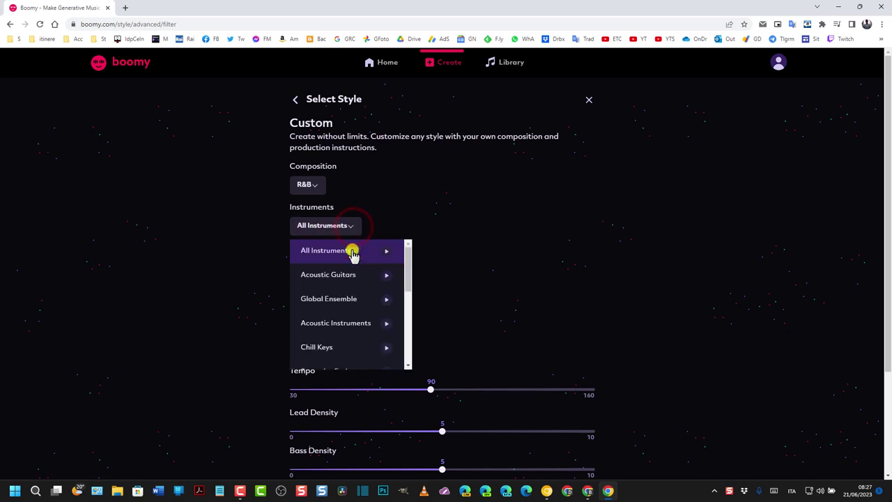
scroll(377, 289, "down", 1)
scroll(369, 294, "down", 4)
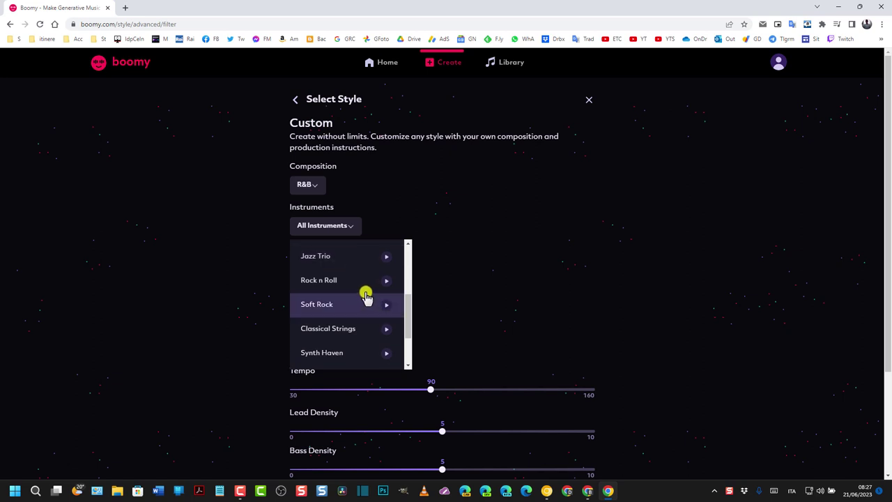
scroll(360, 294, "down", 1)
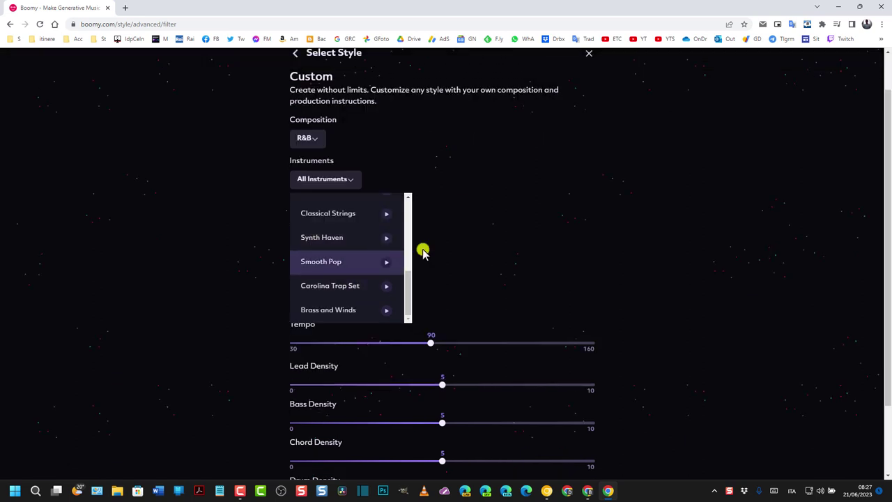
left_click(366, 180)
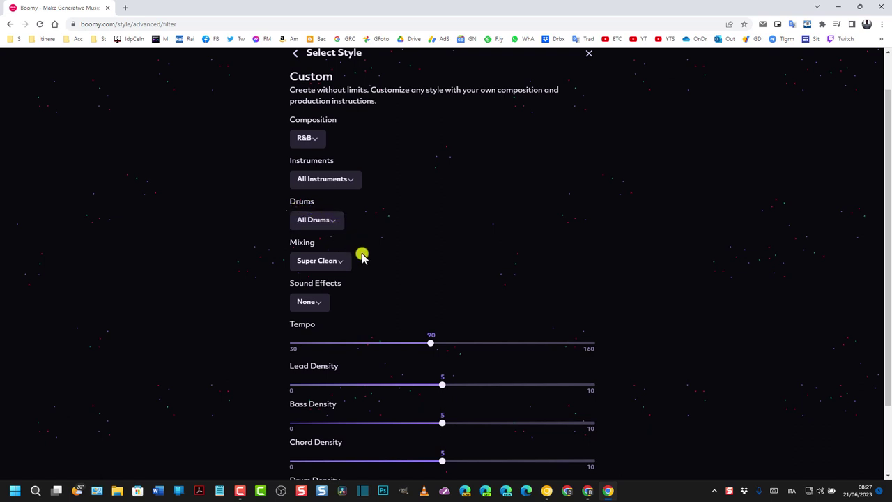
left_click(341, 263)
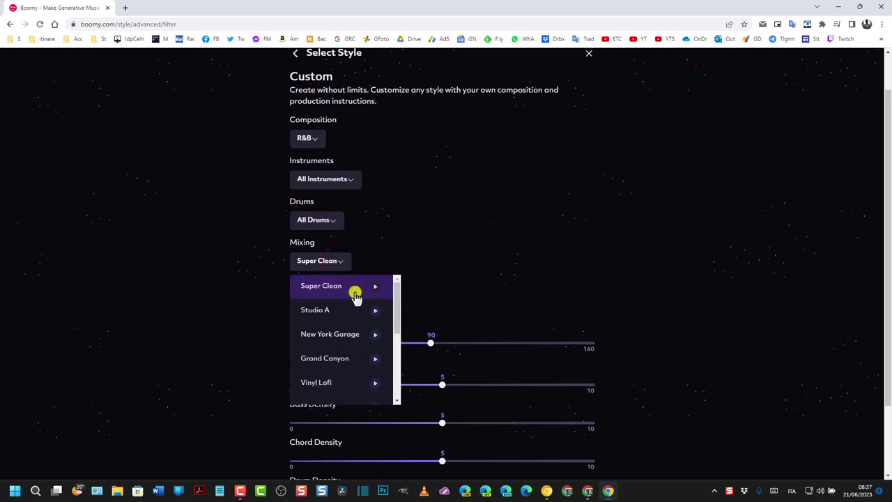
scroll(355, 296, "down", 5)
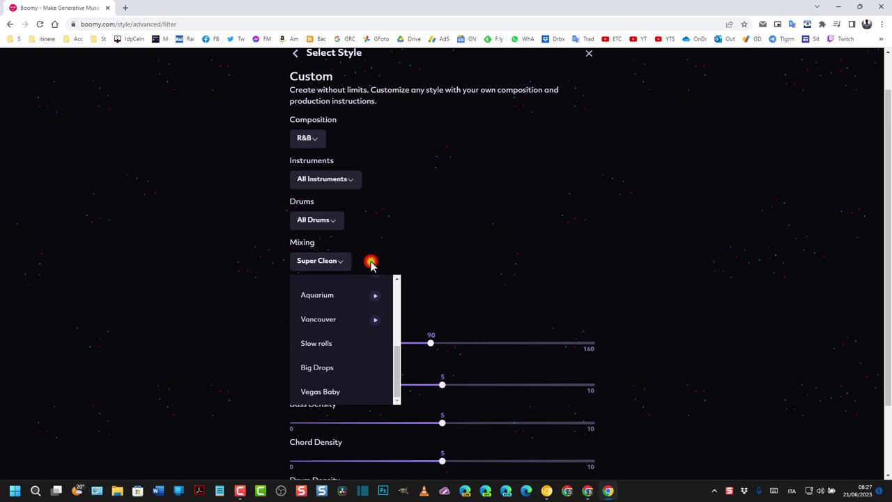
left_click(371, 263)
Generate the custom R&B song with Create song
scroll(262, 273, "down", 1)
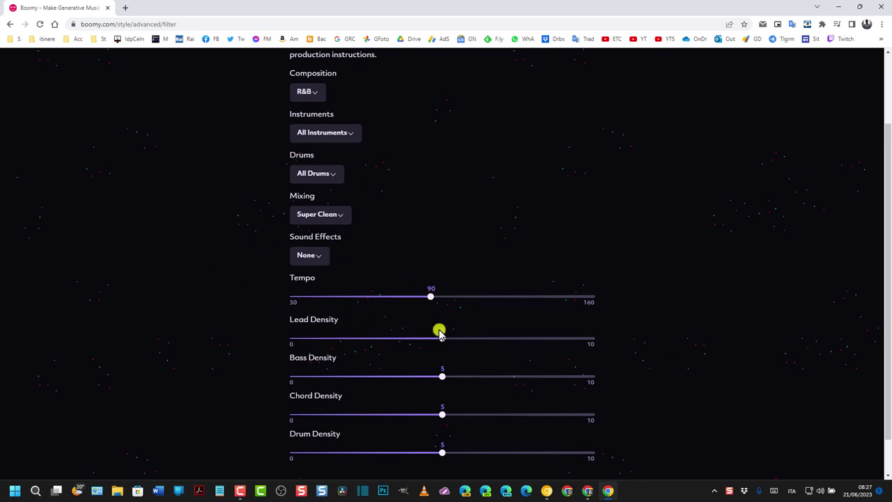
scroll(524, 443, "down", 1)
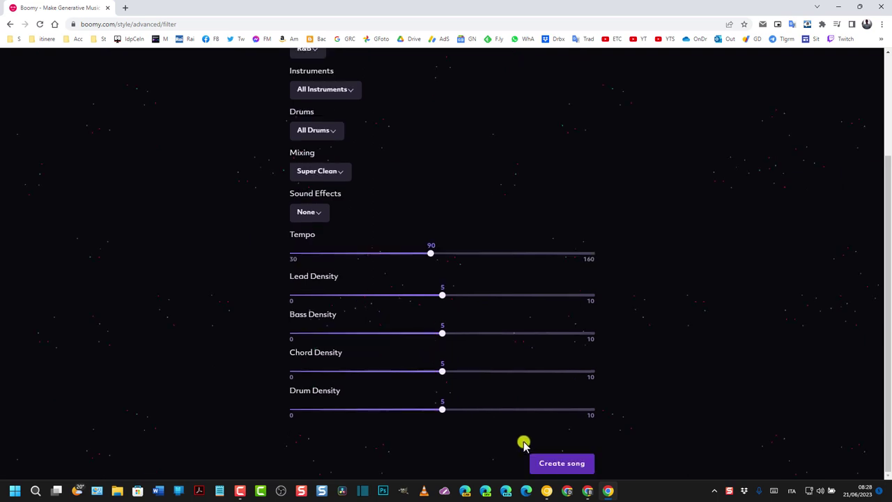
scroll(209, 264, "up", 1)
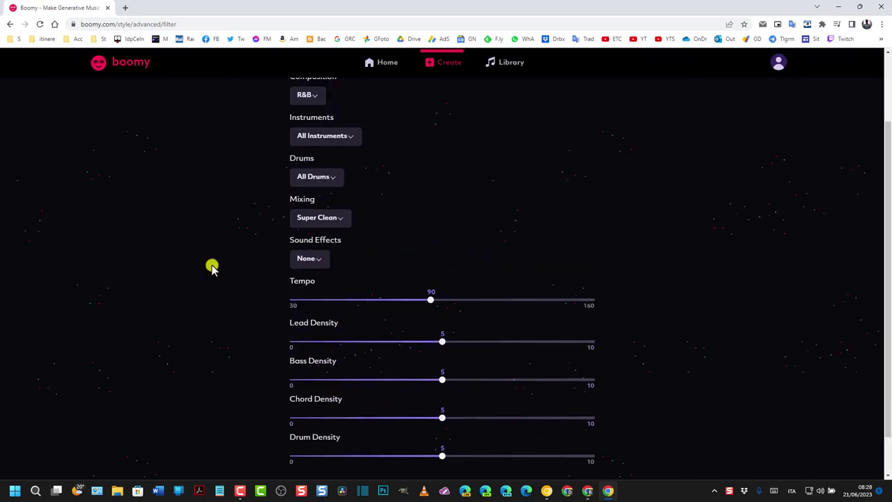
scroll(542, 455, "down", 1)
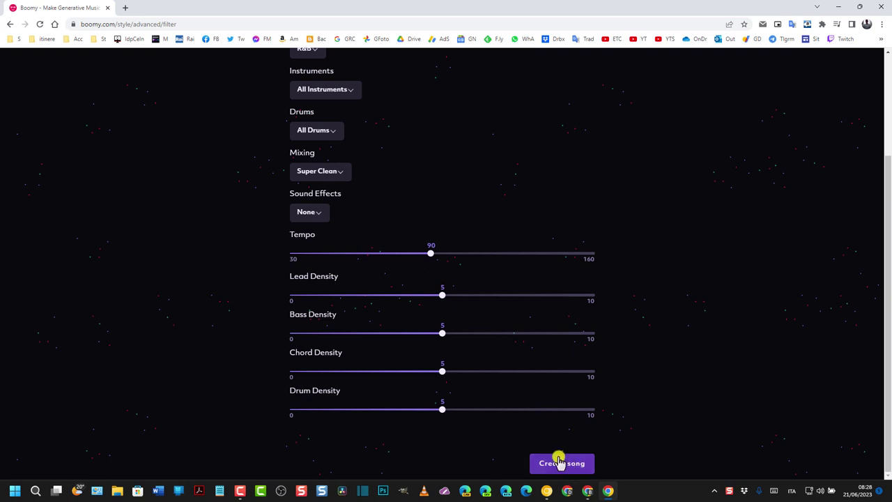
left_click(570, 464)
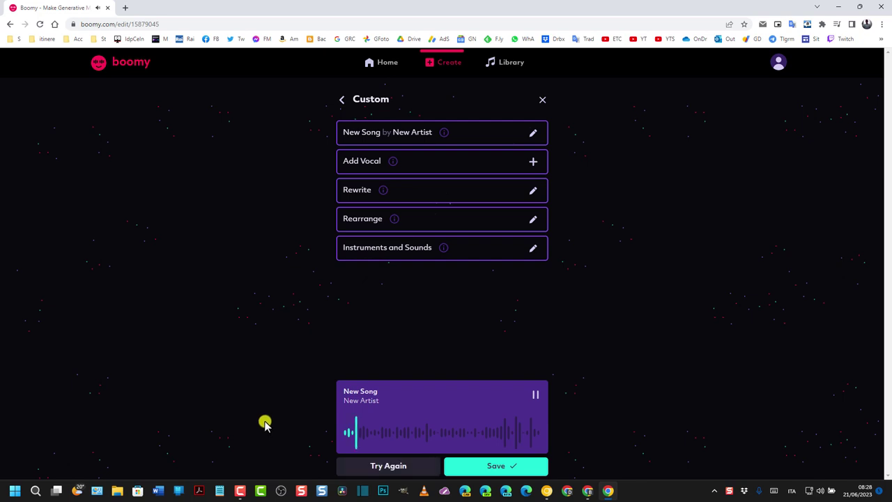
Stop the preview, regenerate the instrumental with Try Again, and play the new version
left_click(536, 394)
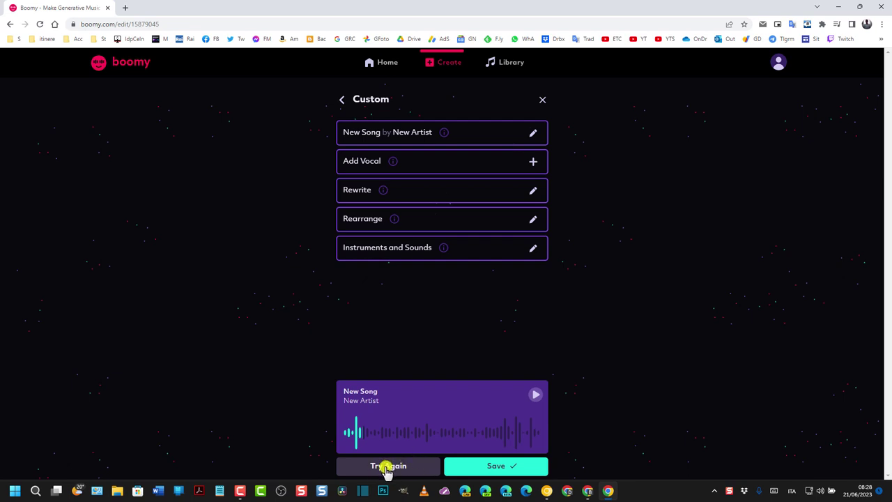
left_click(387, 468)
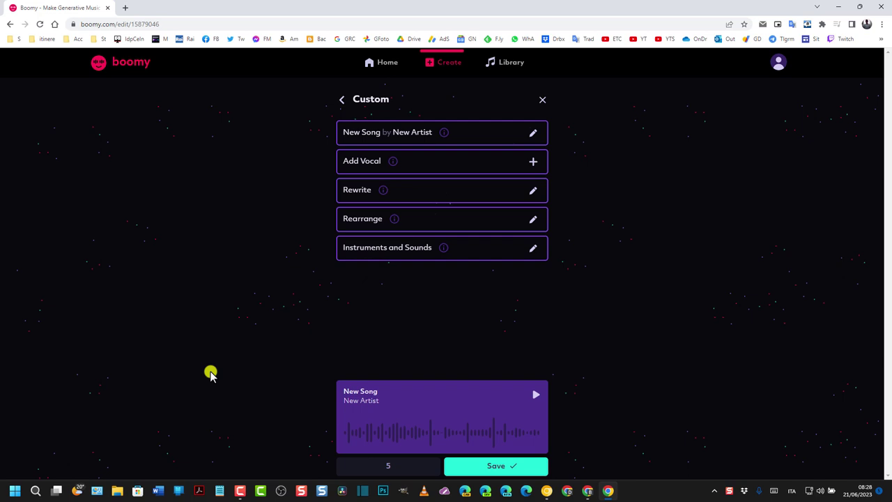
left_click(535, 396)
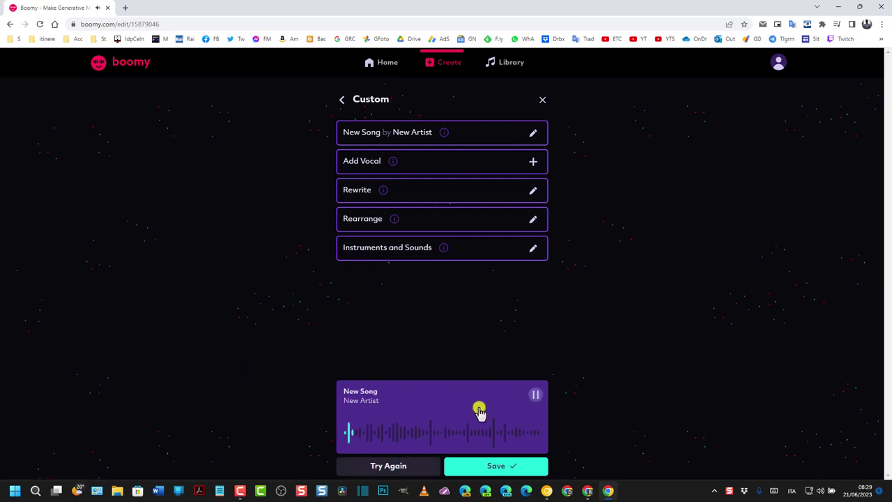
left_click(533, 397)
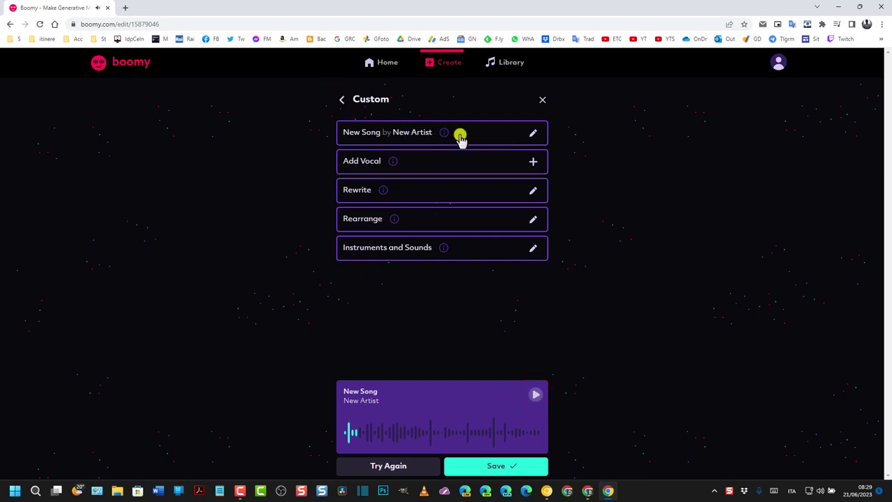
Title the song 'Canzone folle', fill in the artist name, and save the changes
left_click(533, 133)
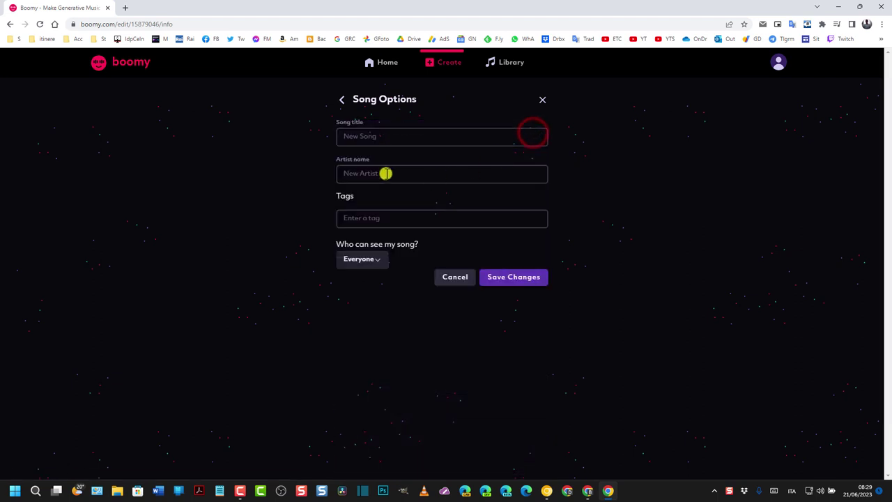
left_click(387, 137)
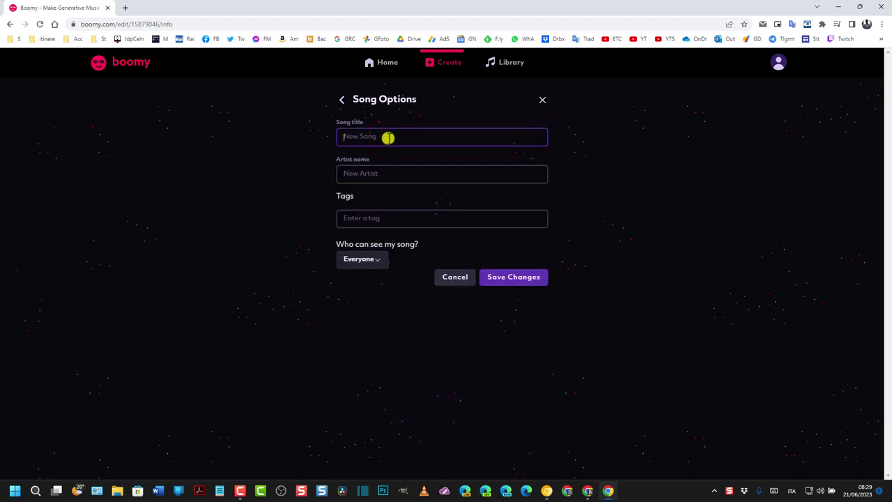
type("Canzone folle")
left_click(367, 170)
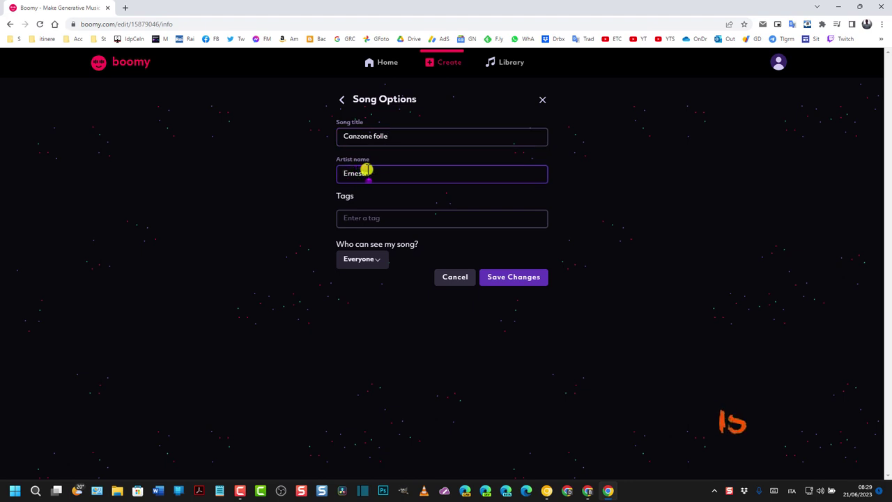
type("Ernest Al")
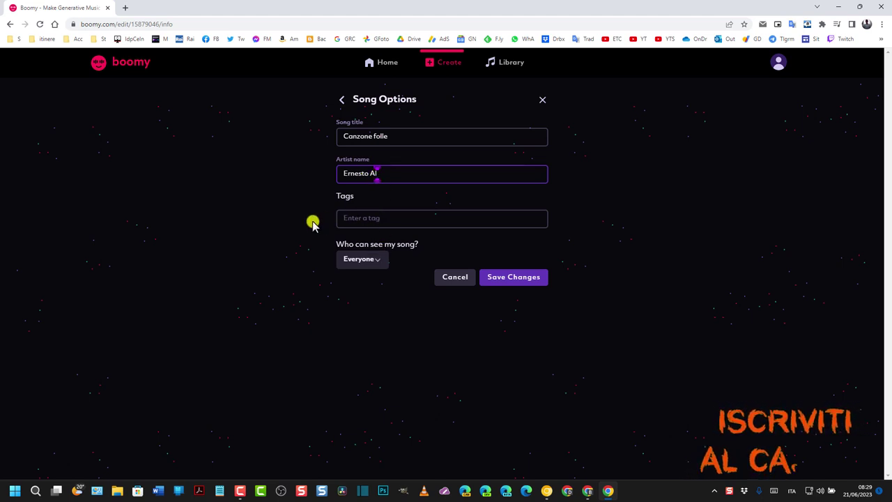
left_click(531, 277)
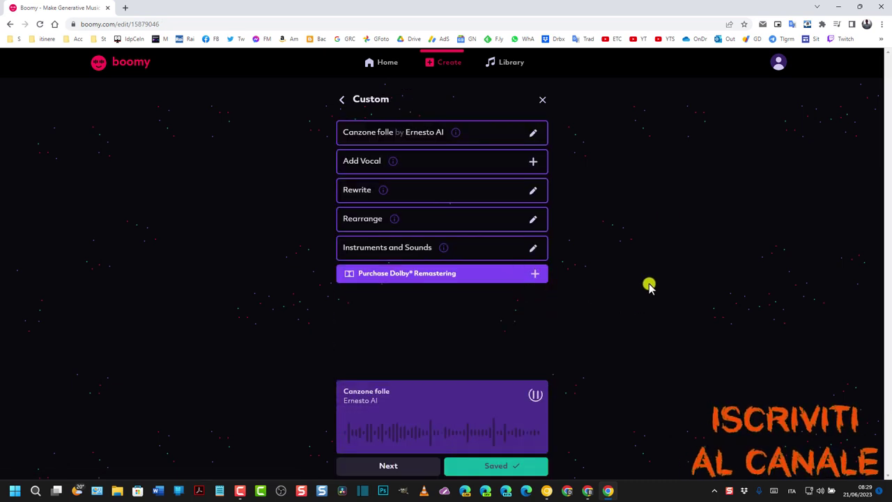
Stop playback and open the Add Vocal options for Canzone folle
left_click(535, 395)
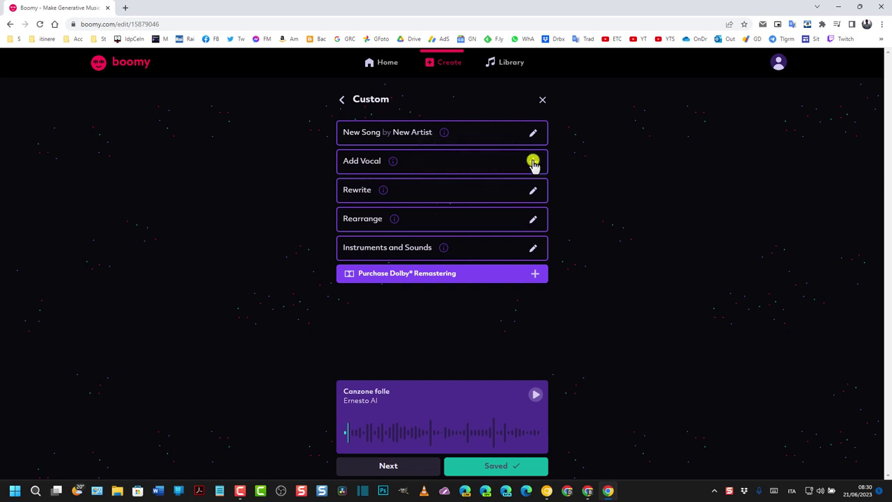
left_click(532, 162)
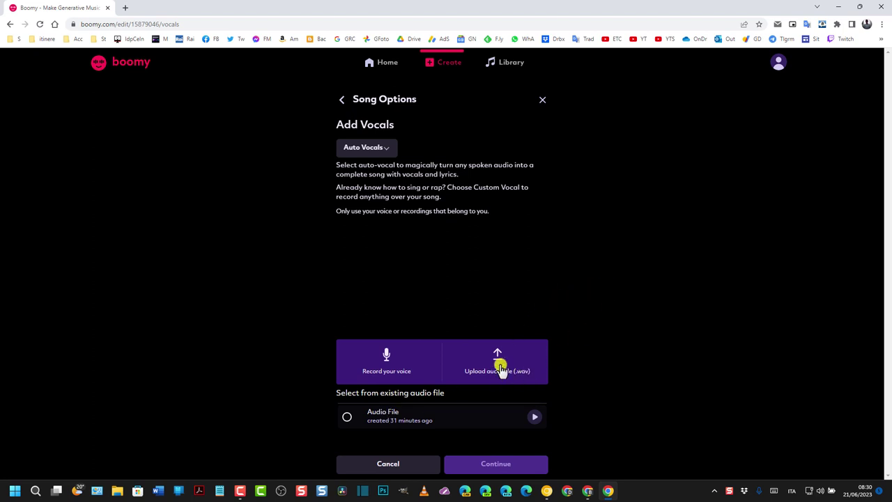
Upload infinito.wav as the vocal recording, preview it, and continue to generate auto-vocals
left_click(498, 366)
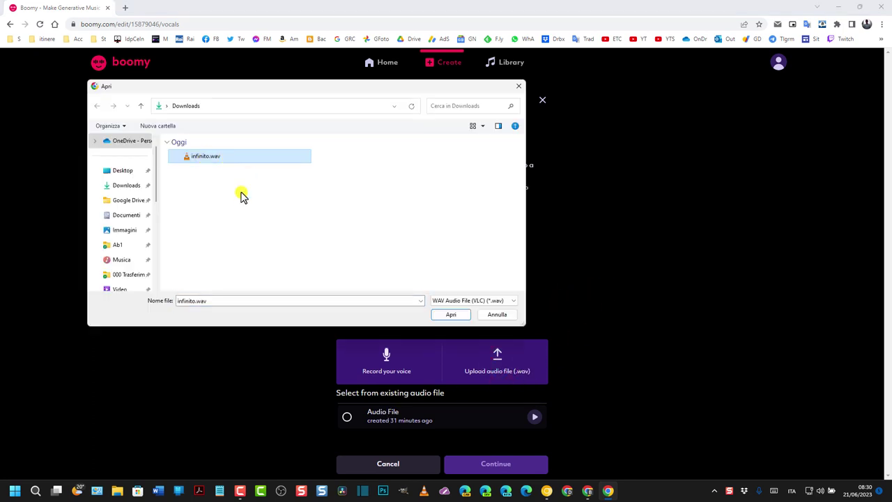
left_click(453, 315)
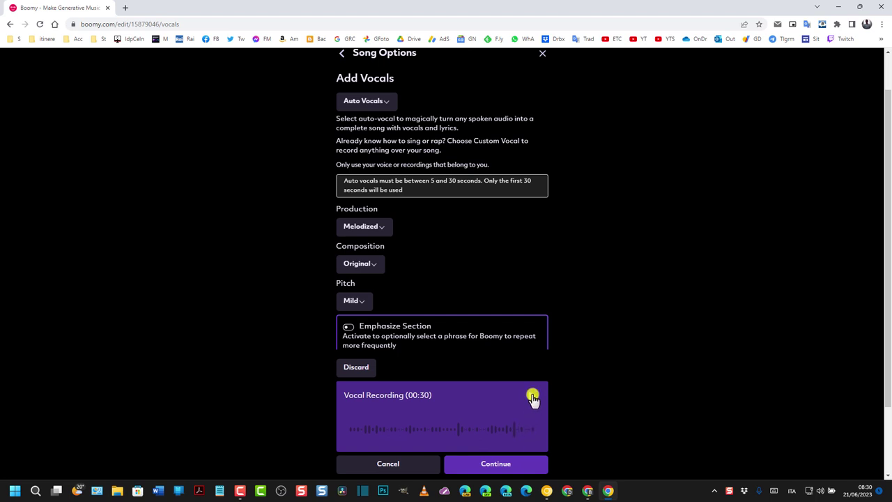
left_click(533, 397)
left_click(531, 398)
scroll(230, 328, "down", 1)
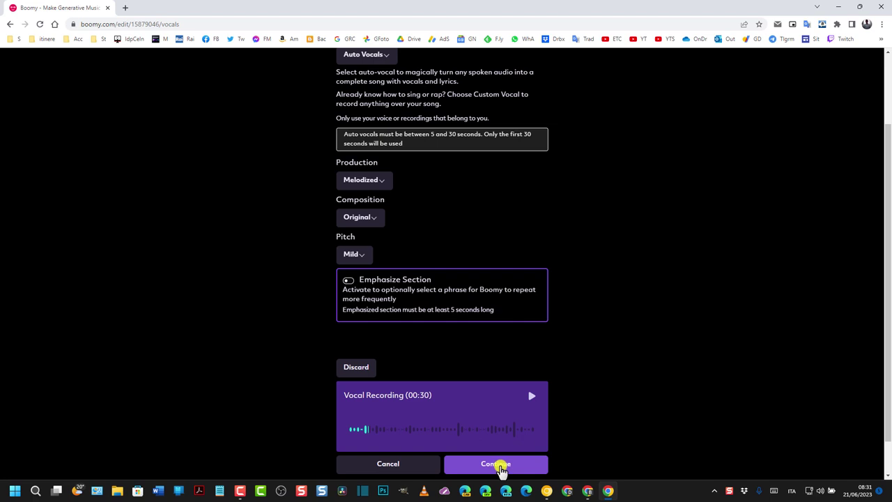
left_click(501, 467)
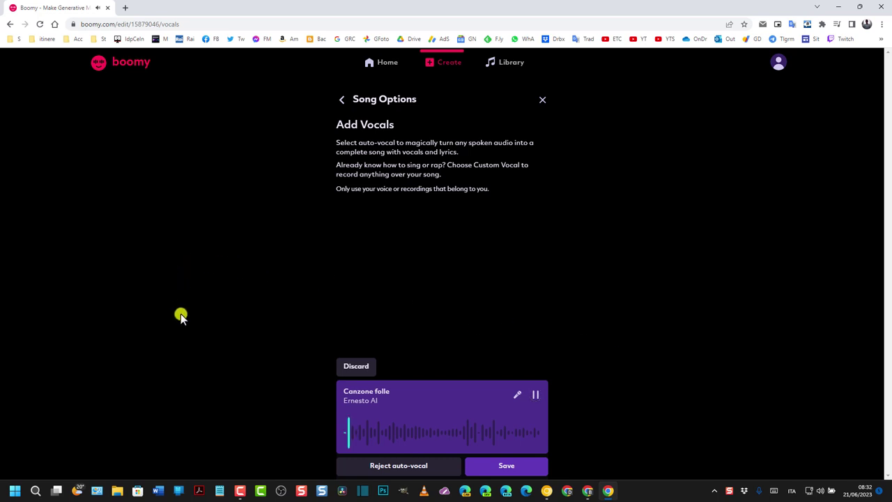
Listen to the auto-vocal track of Canzone folle, then save it to the song
left_click(535, 394)
left_click(534, 397)
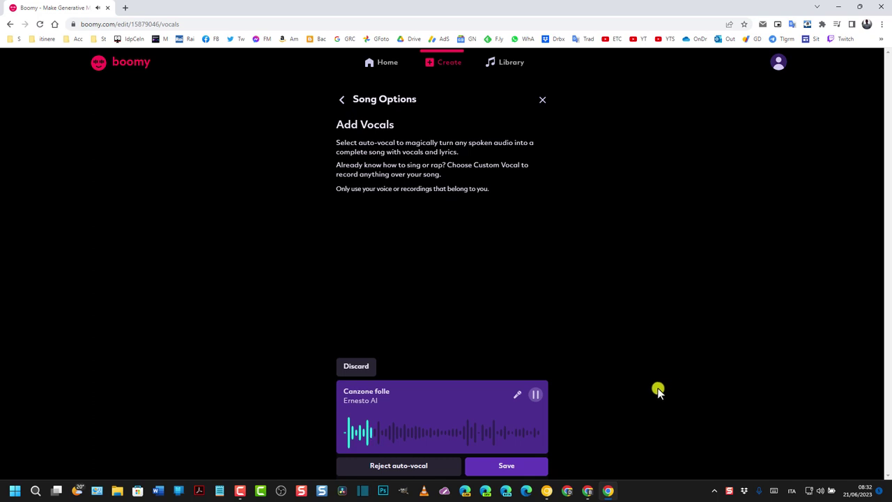
left_click(536, 395)
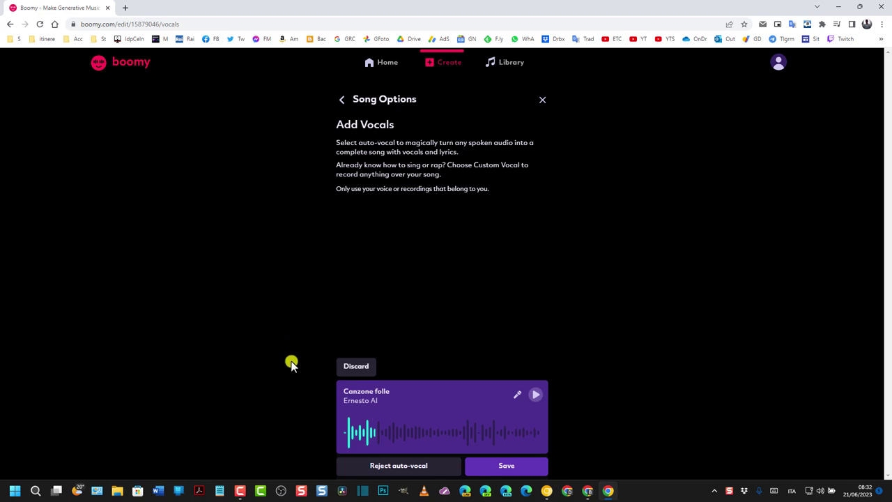
left_click(509, 467)
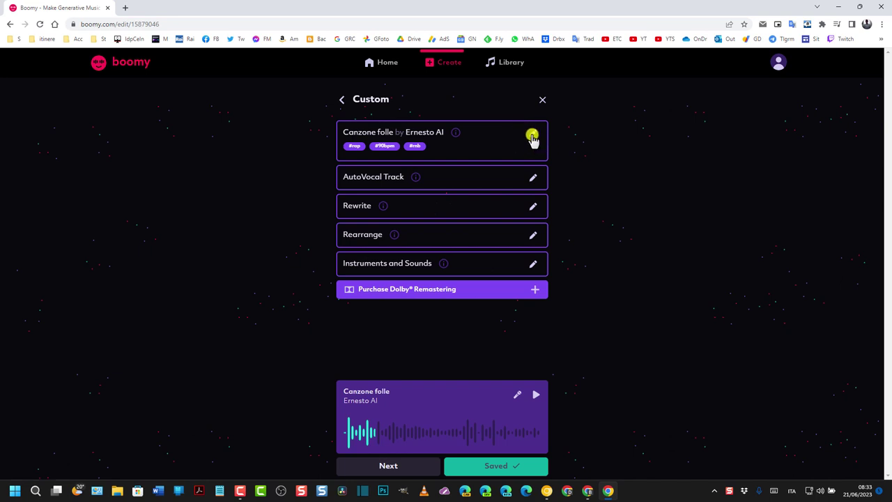
Open the Library to find Canzone folle listed, 02:00 long, tagged #rap, #90bpm, #rnb
left_click(511, 62)
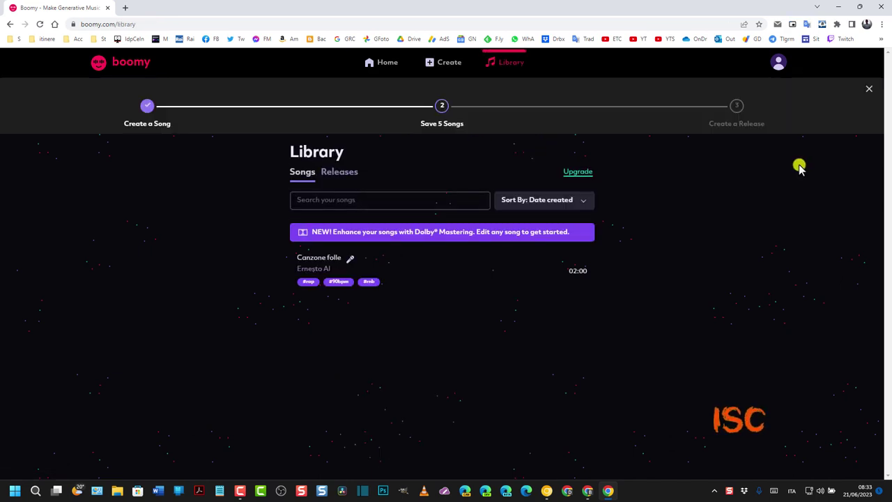
left_click(320, 258)
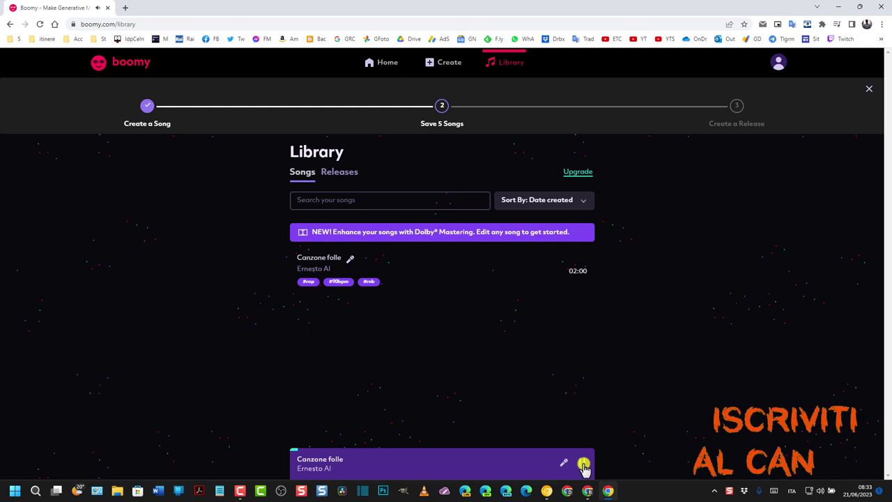
left_click(583, 464)
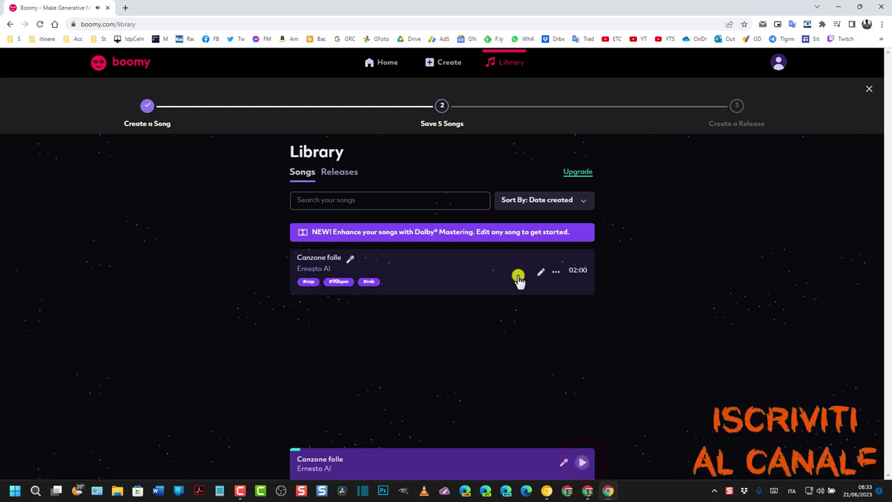
left_click(555, 275)
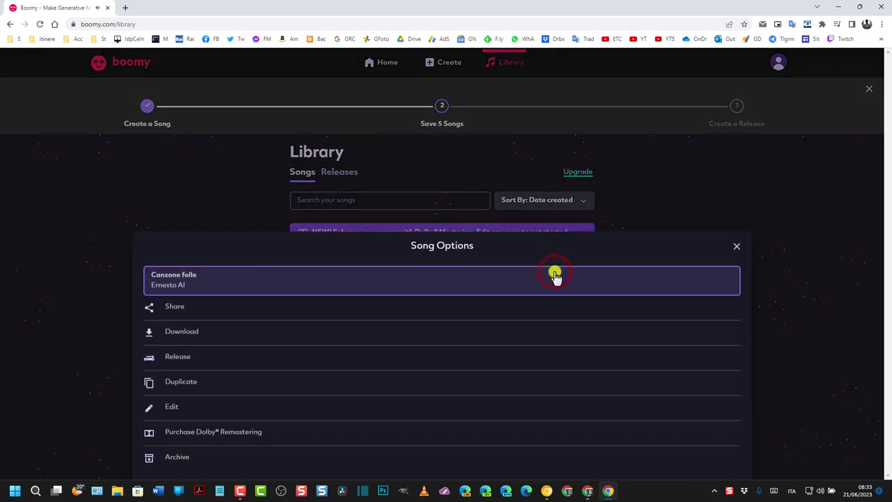
left_click(187, 333)
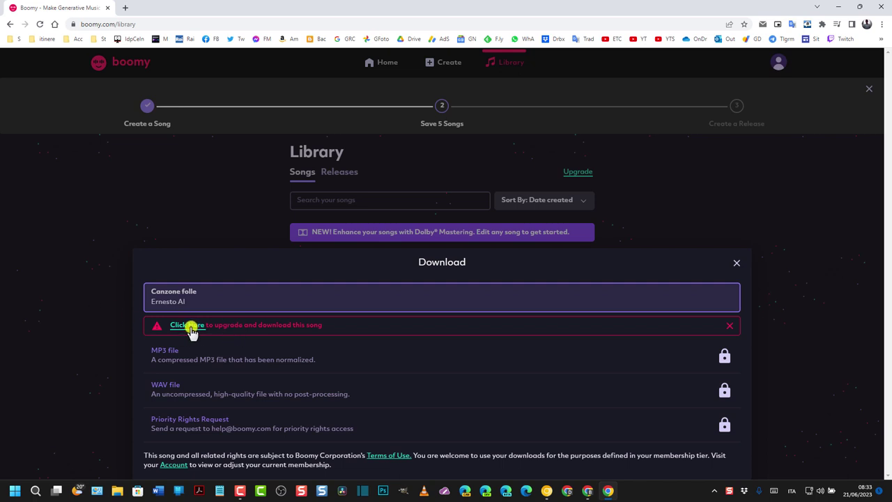
left_click(736, 264)
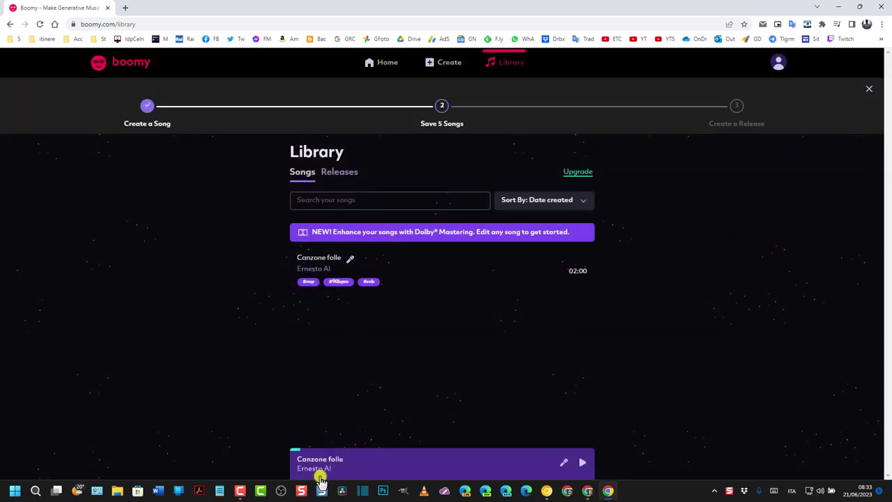
left_click(583, 464)
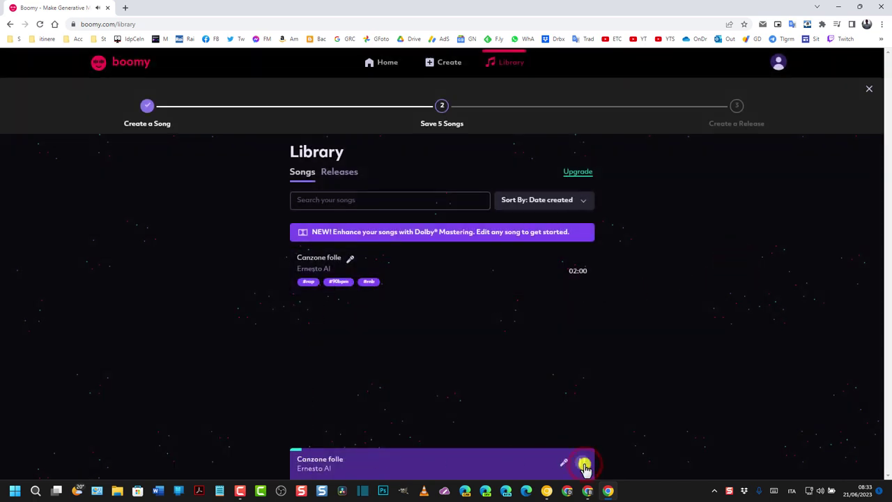
left_click(584, 463)
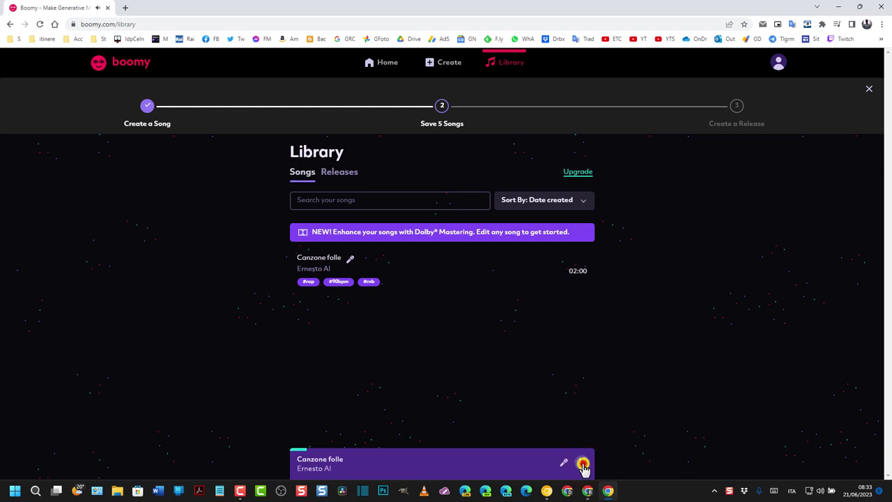